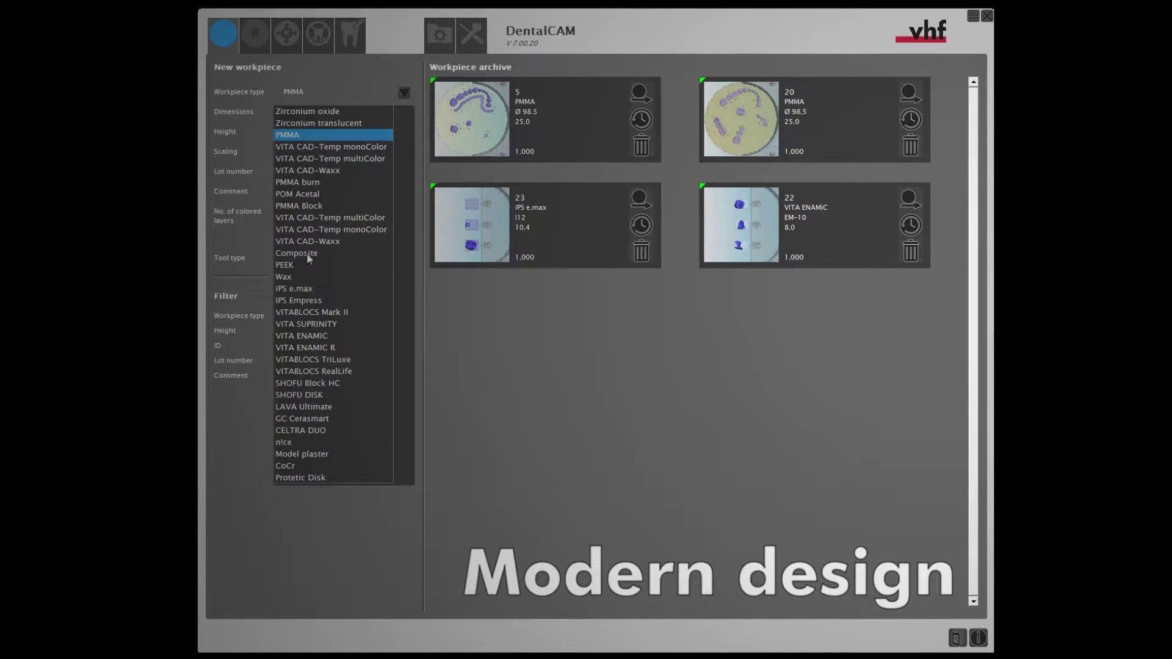
Step: Make the new workpiece Composite with a height of 20,0
{"action": "left_click", "coordinate": [307, 253]}
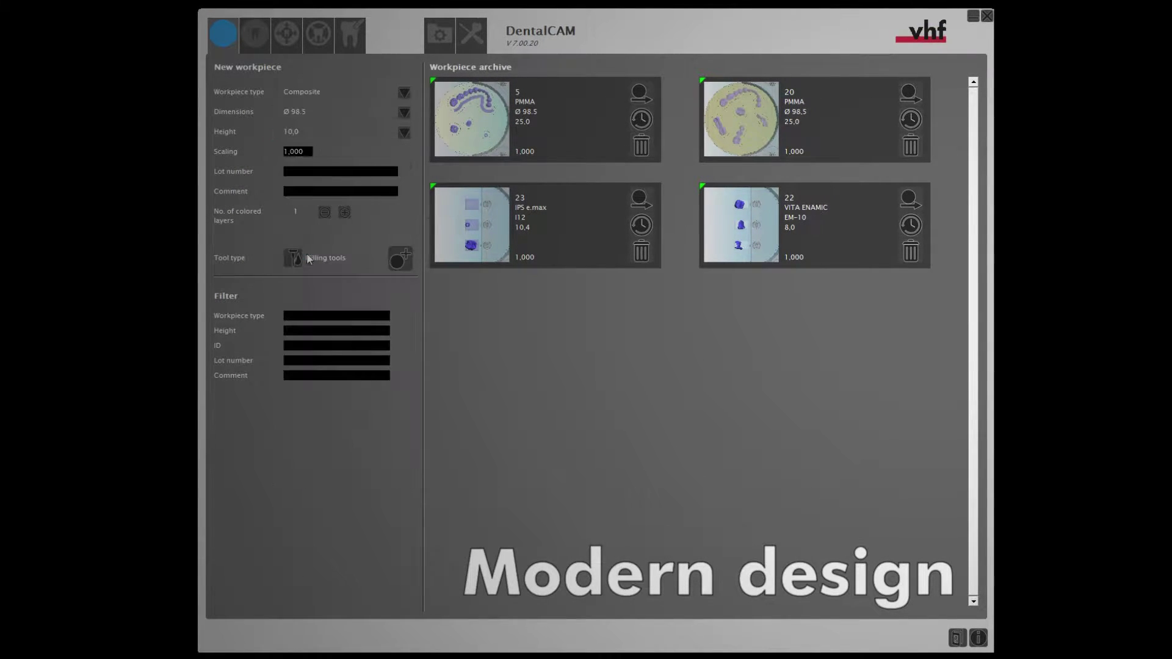
{"action": "left_click", "coordinate": [404, 133]}
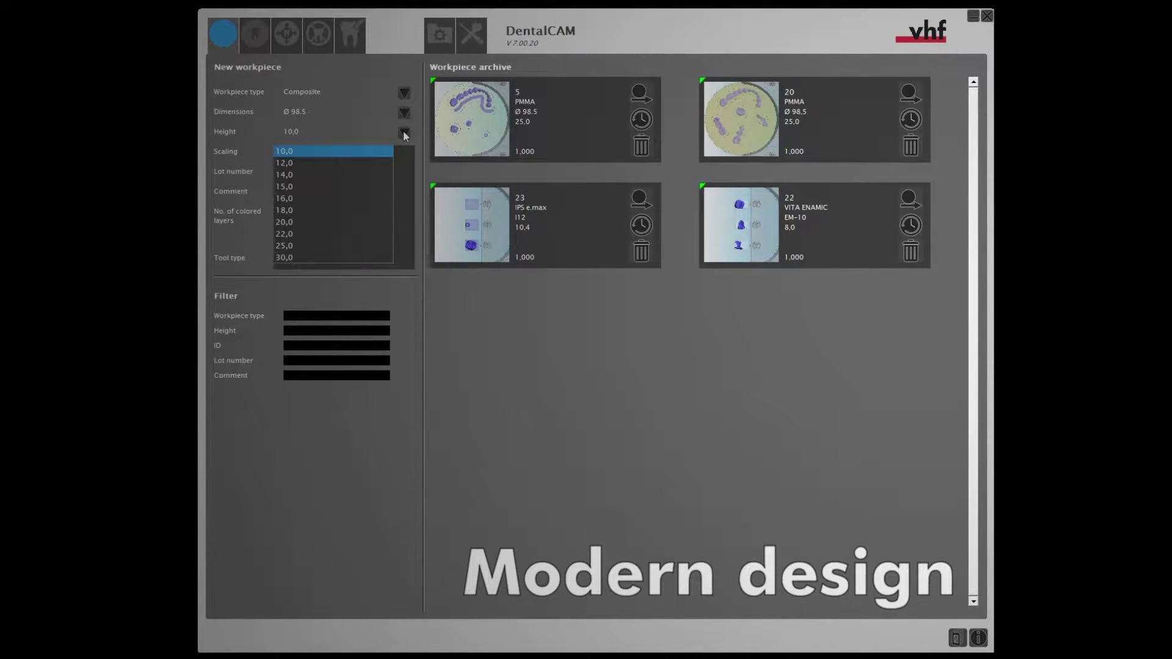
{"action": "left_click", "coordinate": [295, 222]}
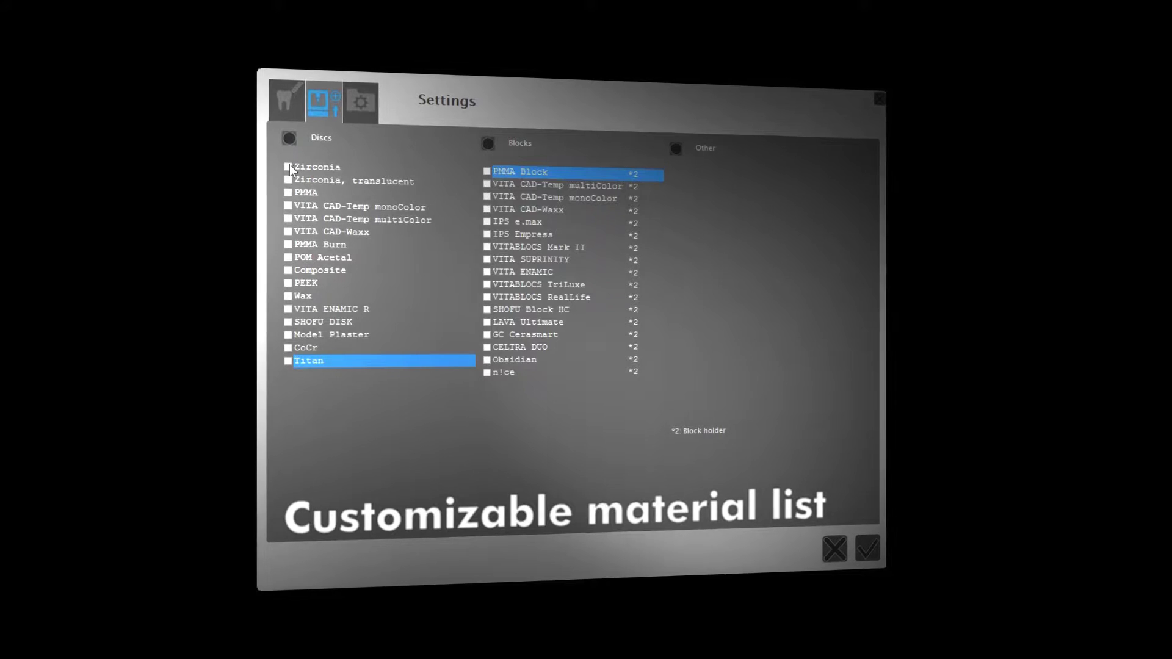
Step: Enable Zirconia, Zirconia translucent, PMMA, PMMA Burn and CoCr discs, then check the trimmed workpiece types
{"action": "left_click", "coordinate": [290, 165]}
{"action": "left_click", "coordinate": [289, 181]}
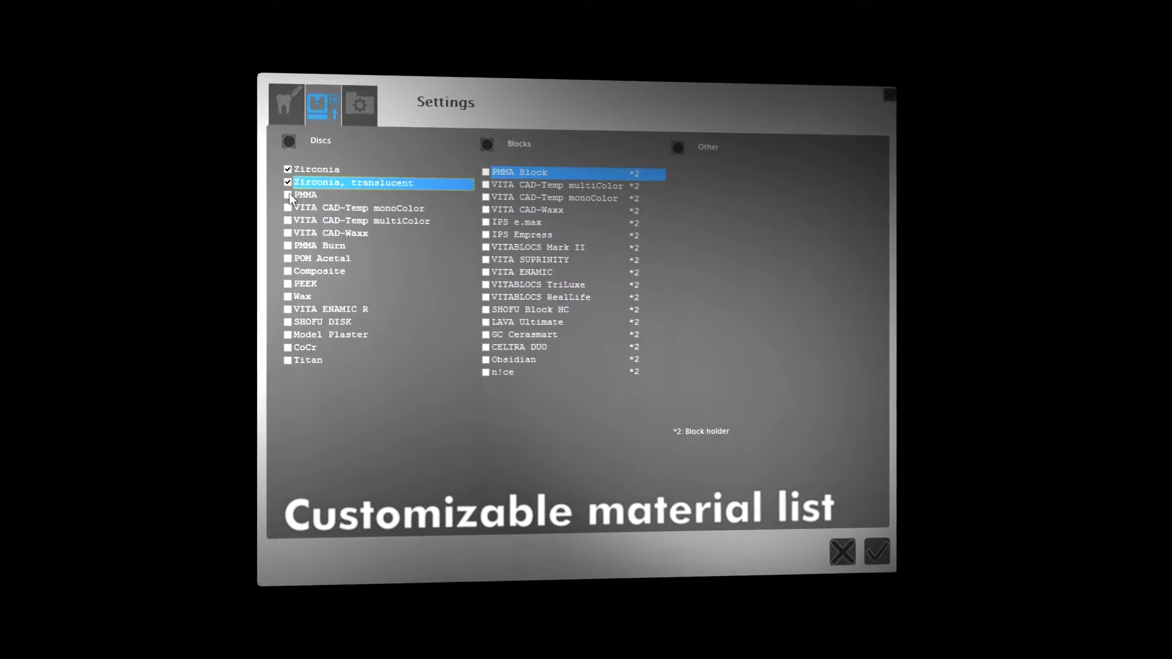
{"action": "left_click", "coordinate": [289, 194]}
{"action": "left_click", "coordinate": [289, 246]}
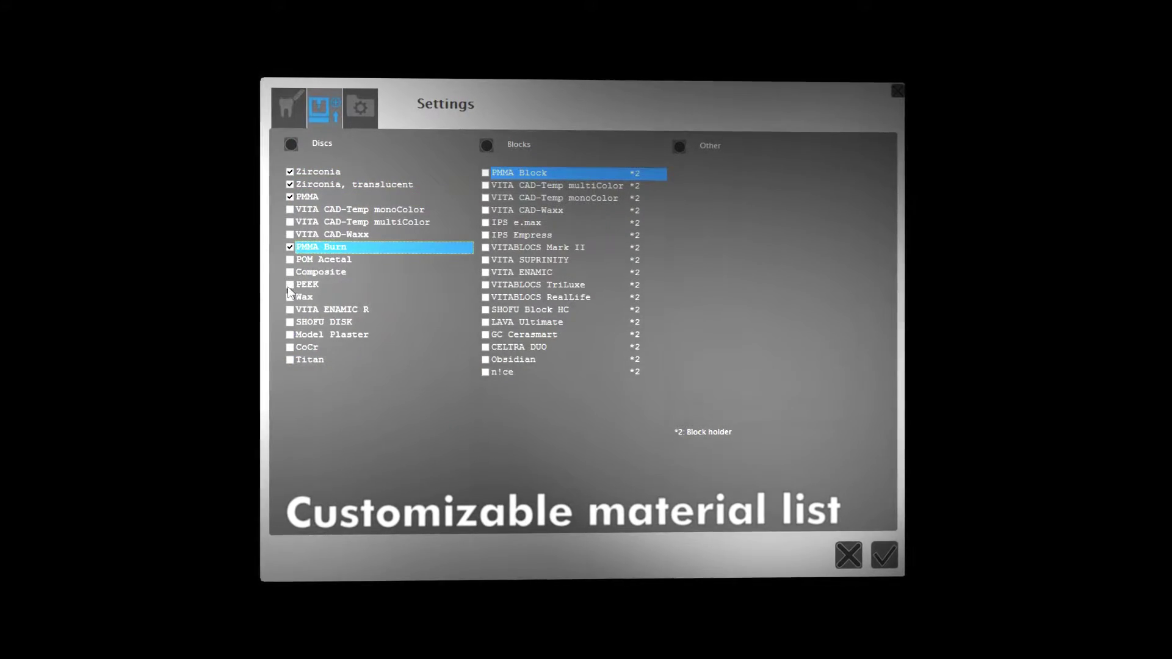
{"action": "left_click", "coordinate": [290, 347]}
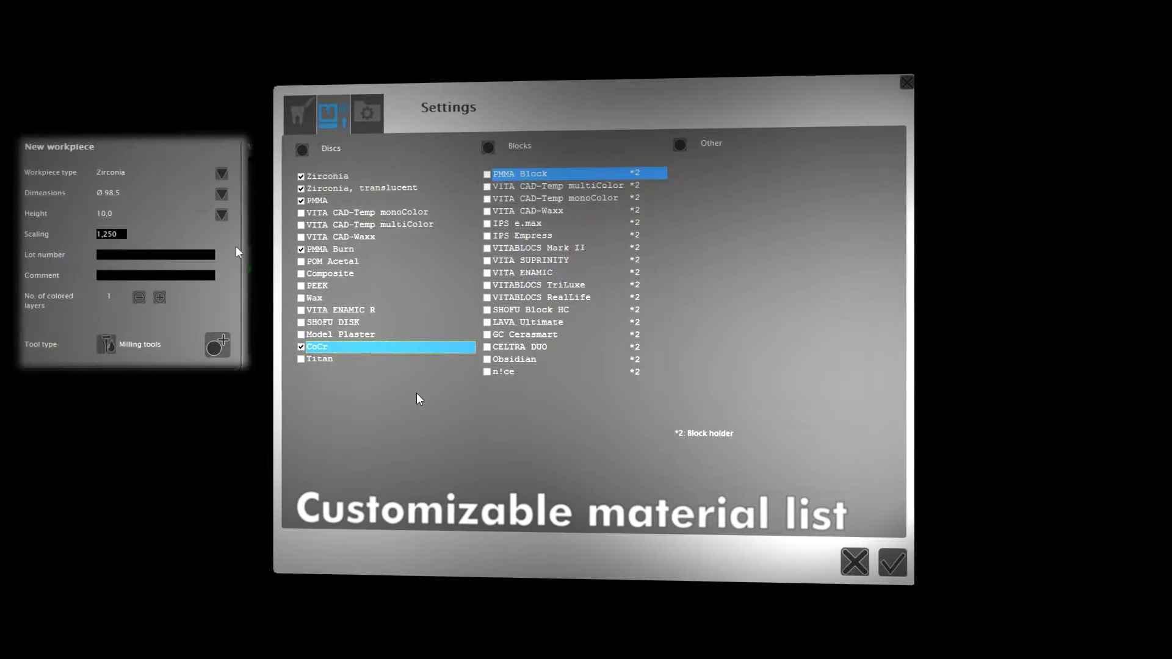
{"action": "left_click", "coordinate": [222, 174]}
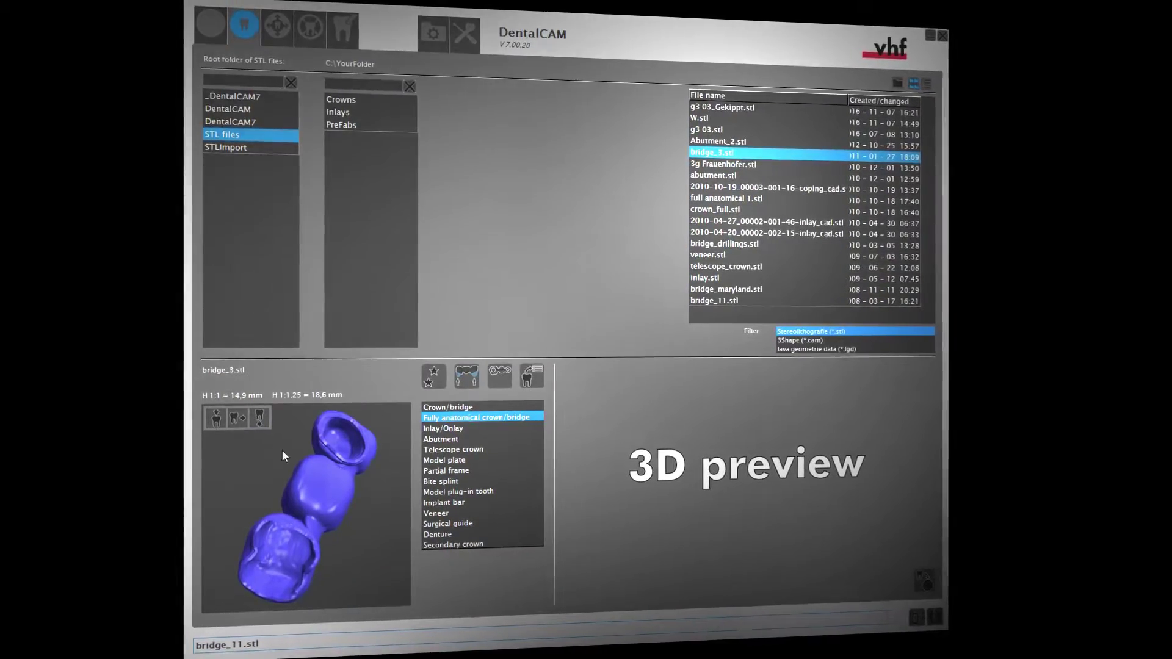
Step: Zoom into the 3D preview of bridge_3.stl
{"action": "scroll", "coordinate": [293, 464], "scroll_direction": "up", "scroll_amount": 5}
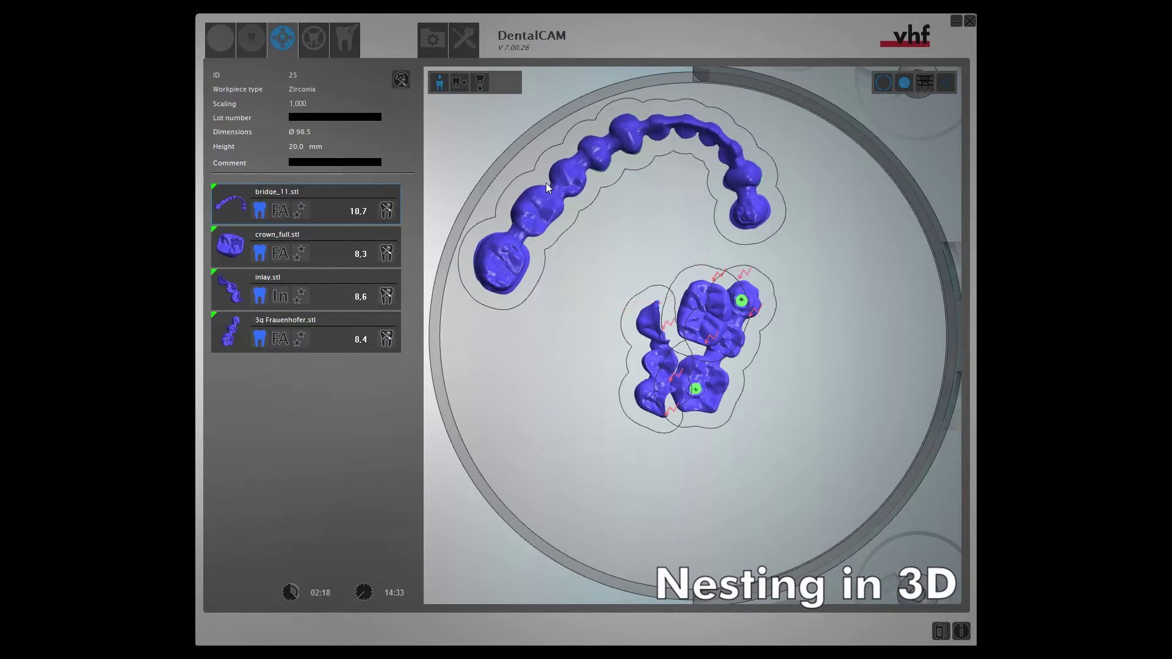
Step: Move the inlay to the disc's left edge, the 3q Frauenhofer bridge and crown into free space, then view obliquely
{"action": "left_click_drag", "start_coordinate": [650, 362], "coordinate": [489, 366]}
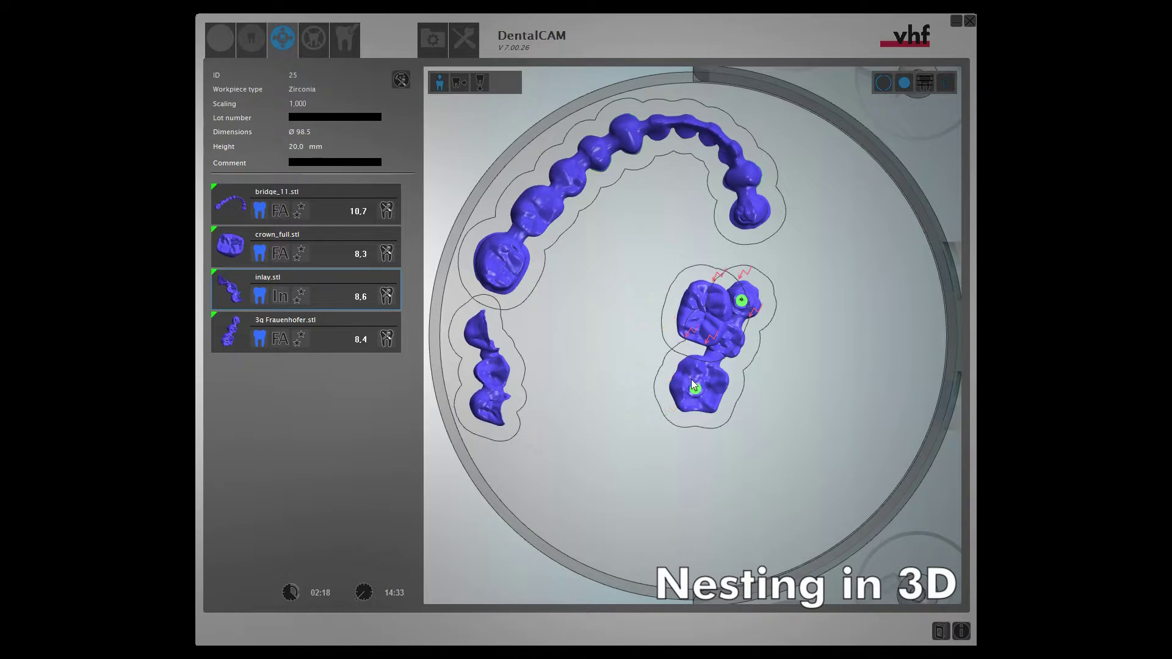
{"action": "left_click_drag", "start_coordinate": [694, 385], "coordinate": [541, 330]}
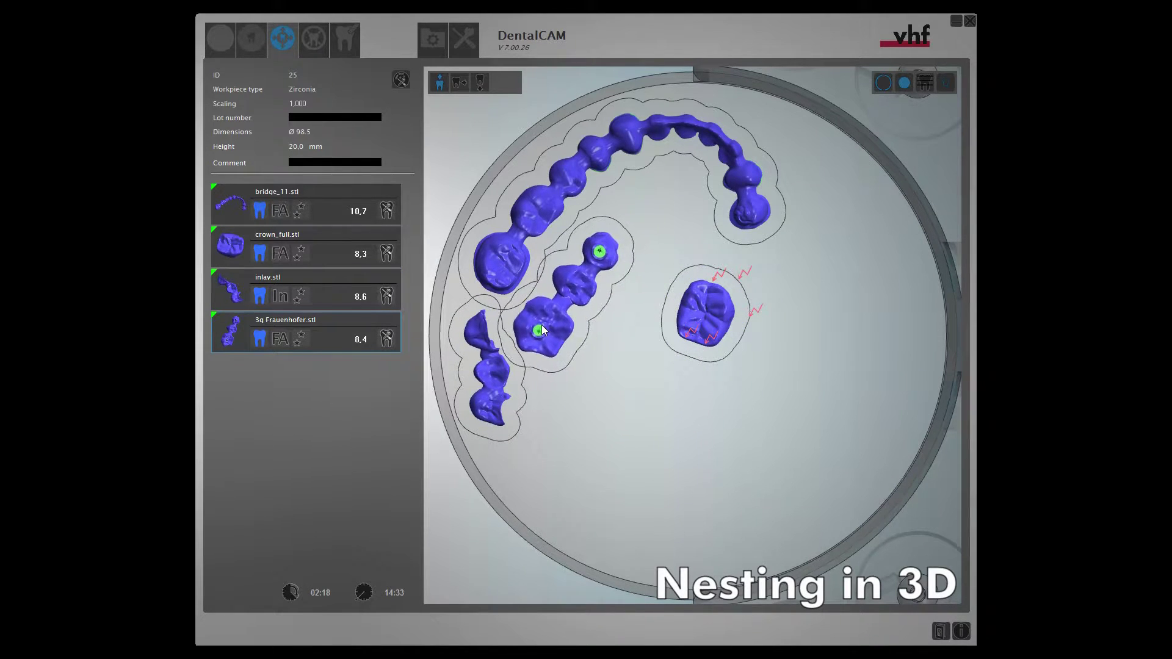
{"action": "left_click_drag", "start_coordinate": [698, 336], "coordinate": [680, 278]}
{"action": "left_click_drag", "start_coordinate": [647, 229], "coordinate": [647, 221]}
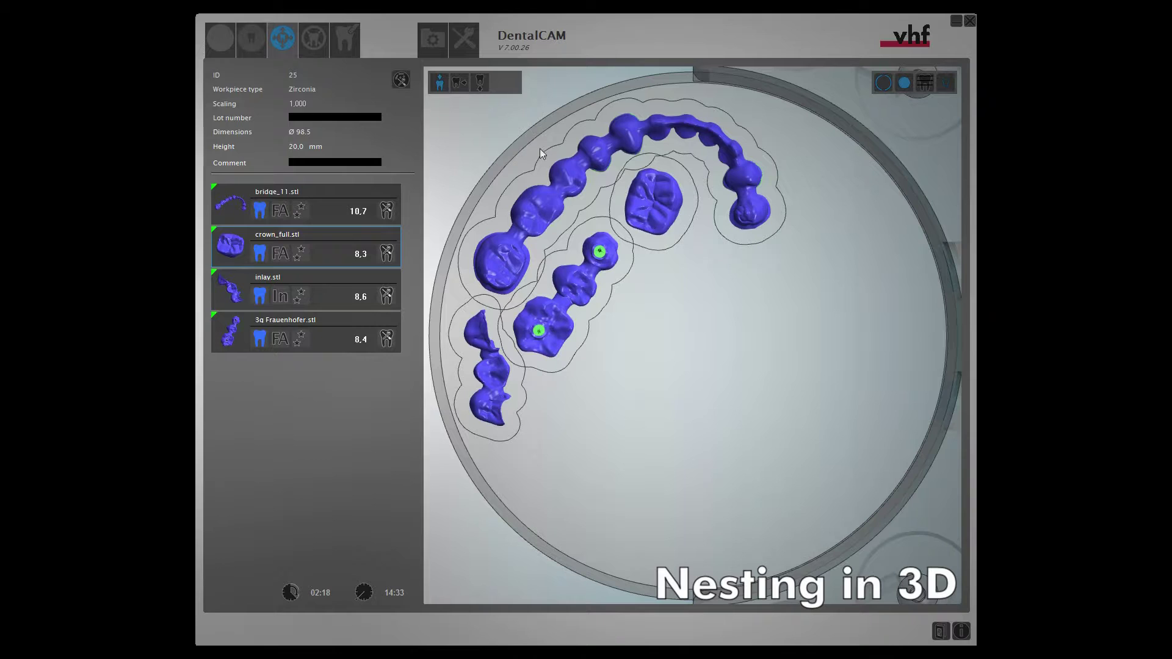
{"action": "left_click", "coordinate": [460, 86]}
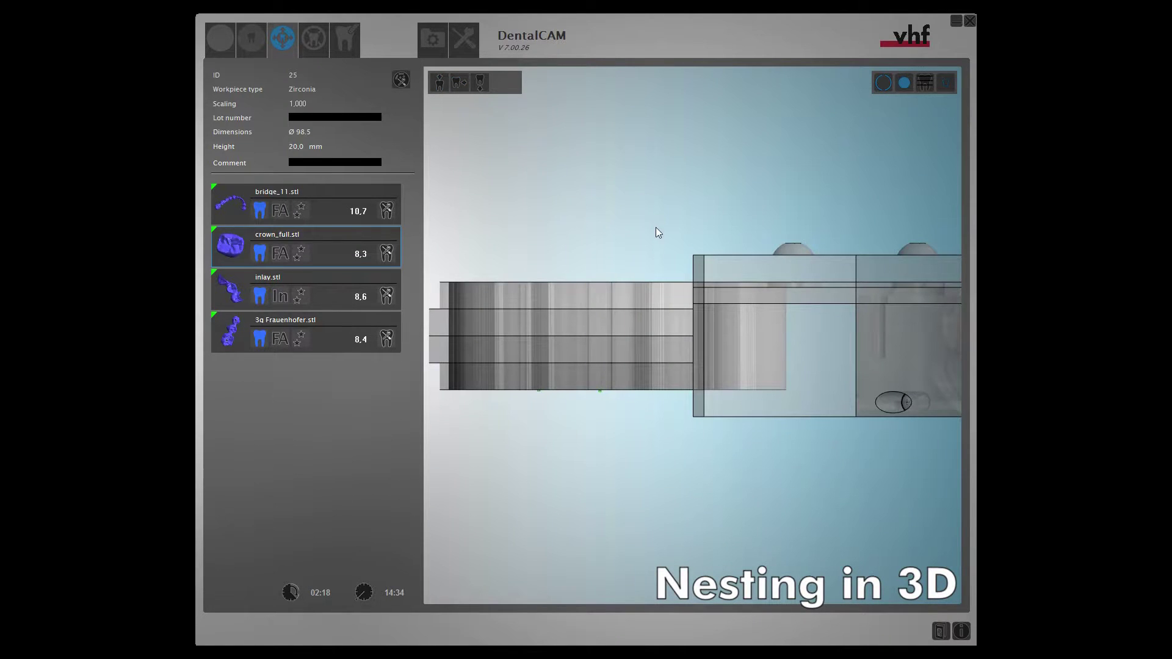
{"action": "left_click_drag", "start_coordinate": [658, 233], "coordinate": [672, 299]}
Step: Hide the blank and the nesting walls, then orbit around the nested models
{"action": "left_click", "coordinate": [905, 89]}
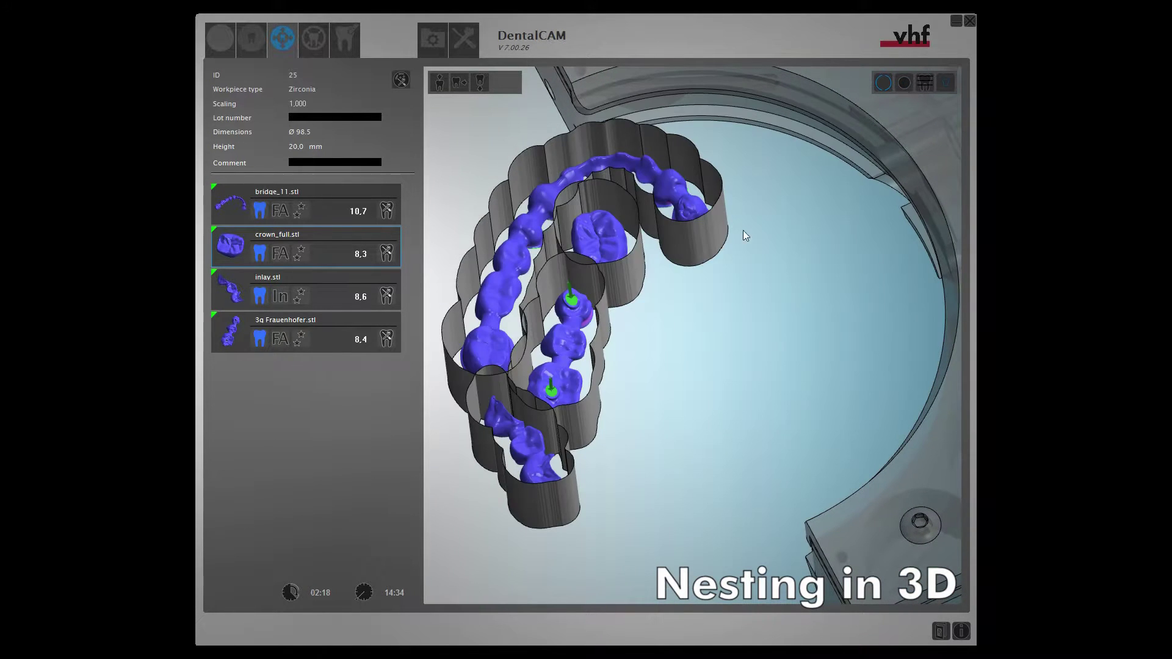
{"action": "left_click", "coordinate": [946, 87]}
{"action": "scroll", "coordinate": [519, 330], "scroll_direction": "up", "scroll_amount": 2}
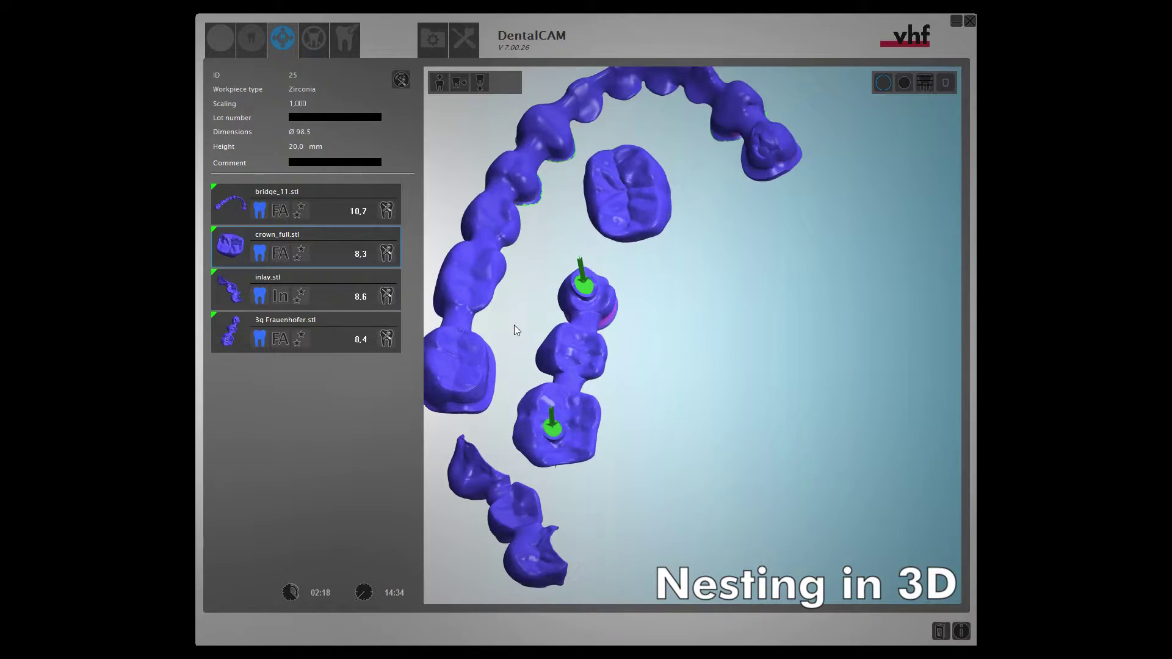
{"action": "middle_click_drag", "start_coordinate": [535, 336], "coordinate": [557, 305]}
Step: Show the models transparent with the disc outline and tilt to an oblique view
{"action": "left_click", "coordinate": [924, 87]}
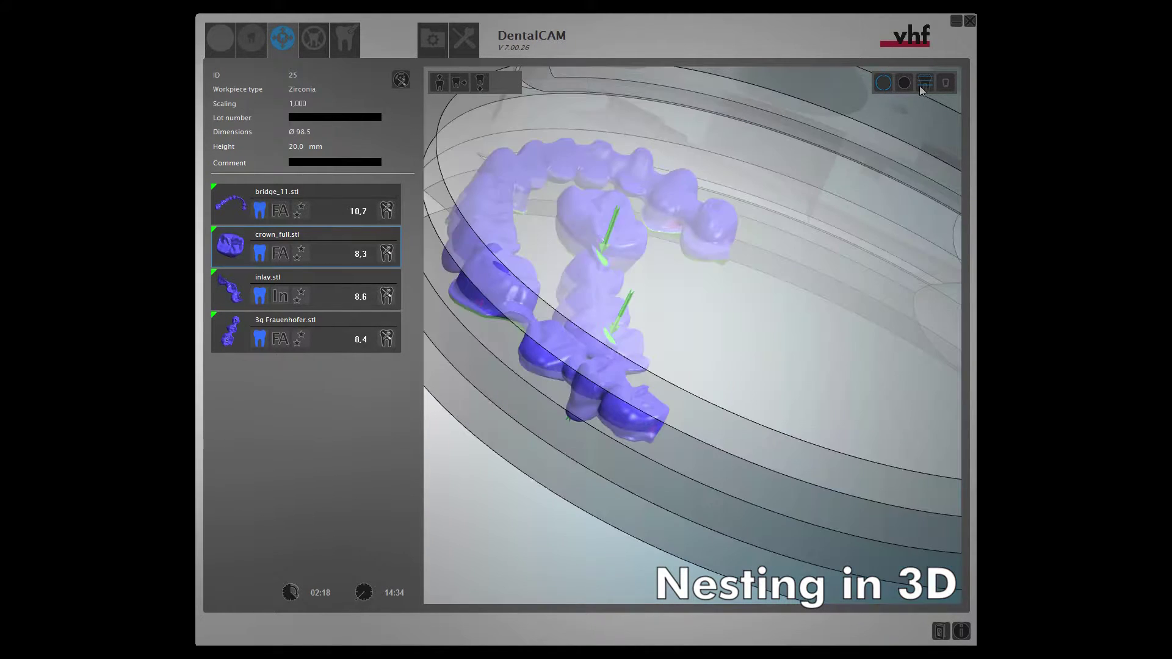
{"action": "mouse_move", "coordinate": [786, 480]}
{"action": "middle_mouse_down"}
{"action": "mouse_move", "coordinate": [811, 470]}
{"action": "mouse_move", "coordinate": [830, 494]}
{"action": "mouse_move", "coordinate": [803, 475]}
{"action": "middle_mouse_up"}
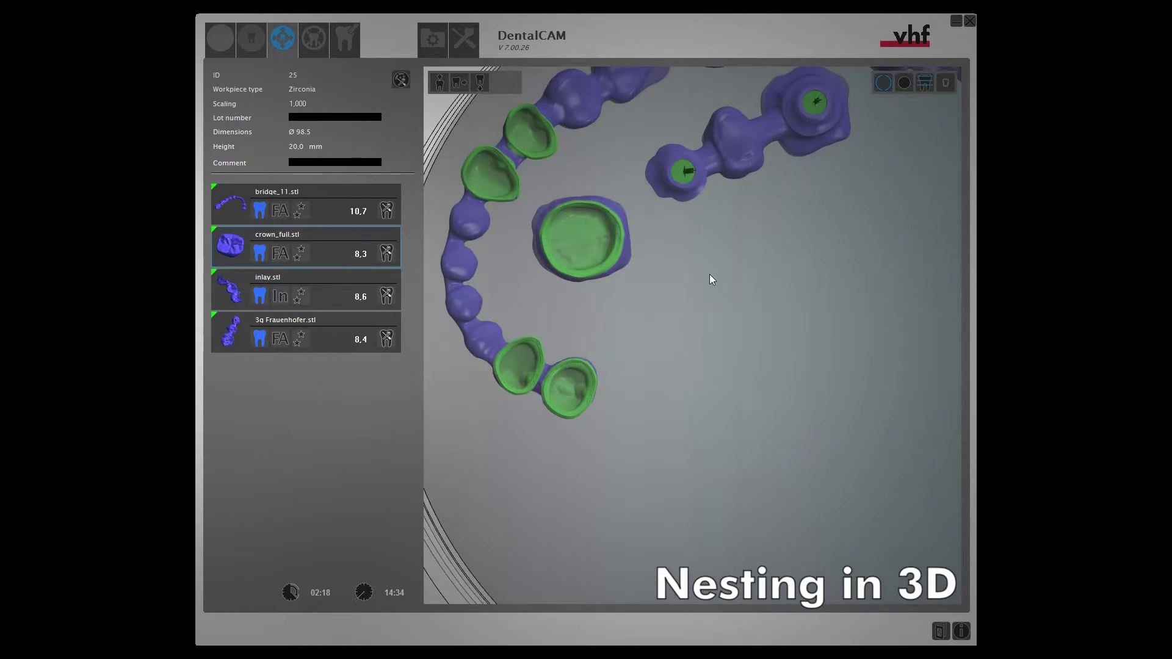
{"action": "middle_click_drag", "start_coordinate": [712, 279], "coordinate": [720, 380]}
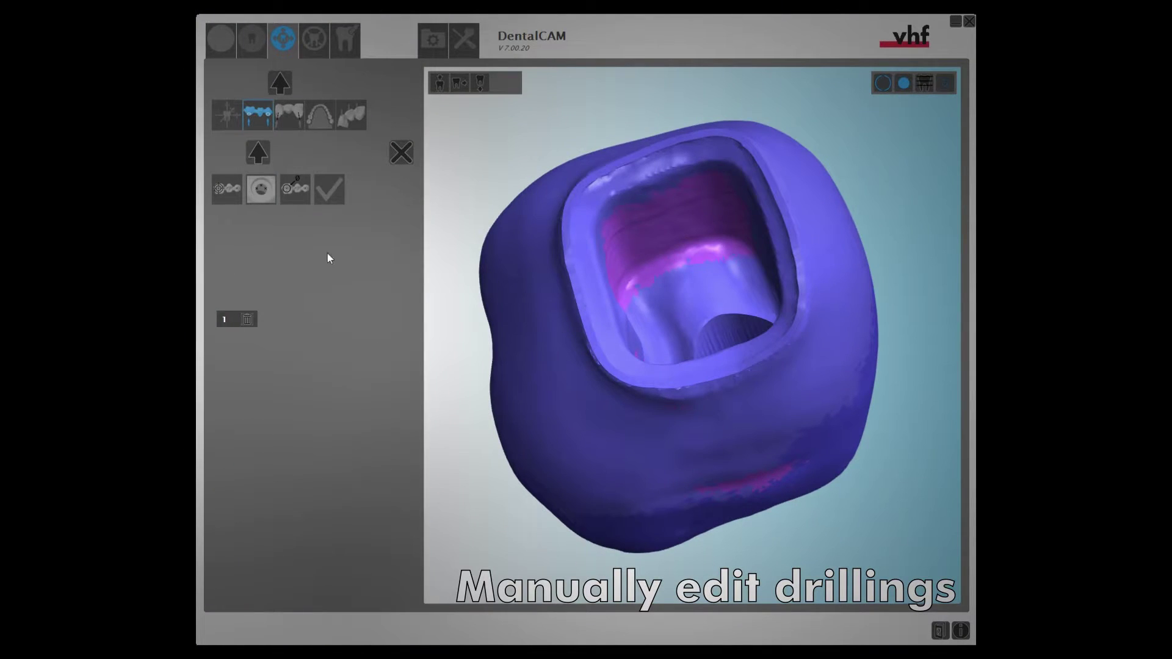
Step: Turn the crown toward its drilling and pick three measuring points on the drilling wall
{"action": "left_click", "coordinate": [226, 192]}
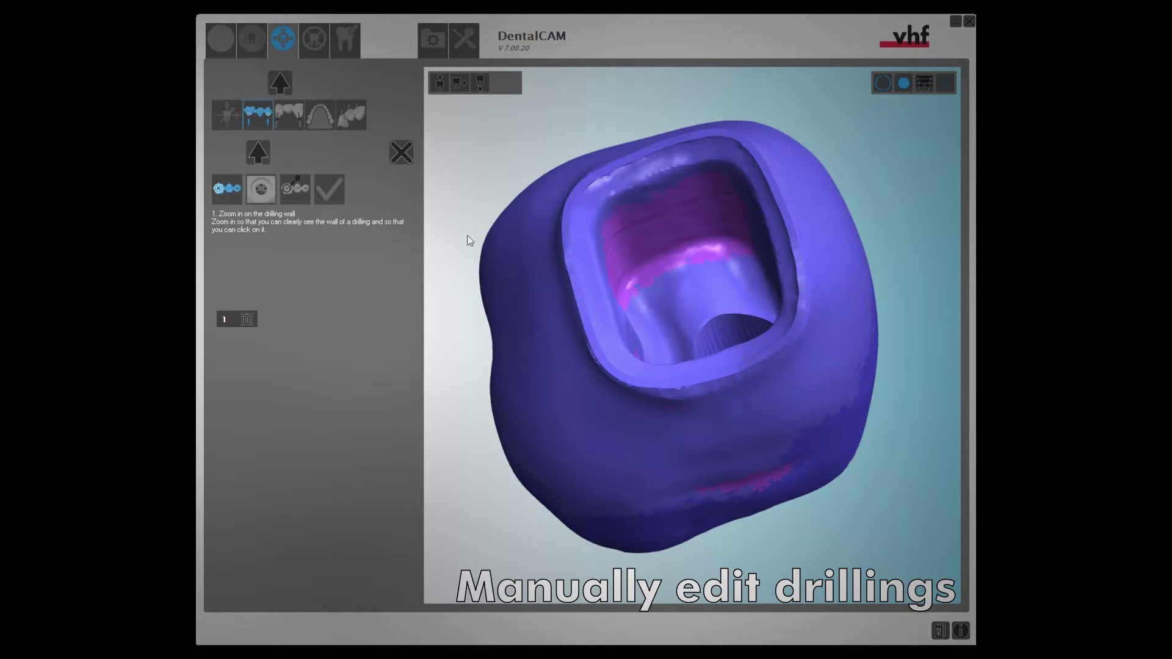
{"action": "middle_click_drag", "start_coordinate": [545, 257], "coordinate": [554, 263]}
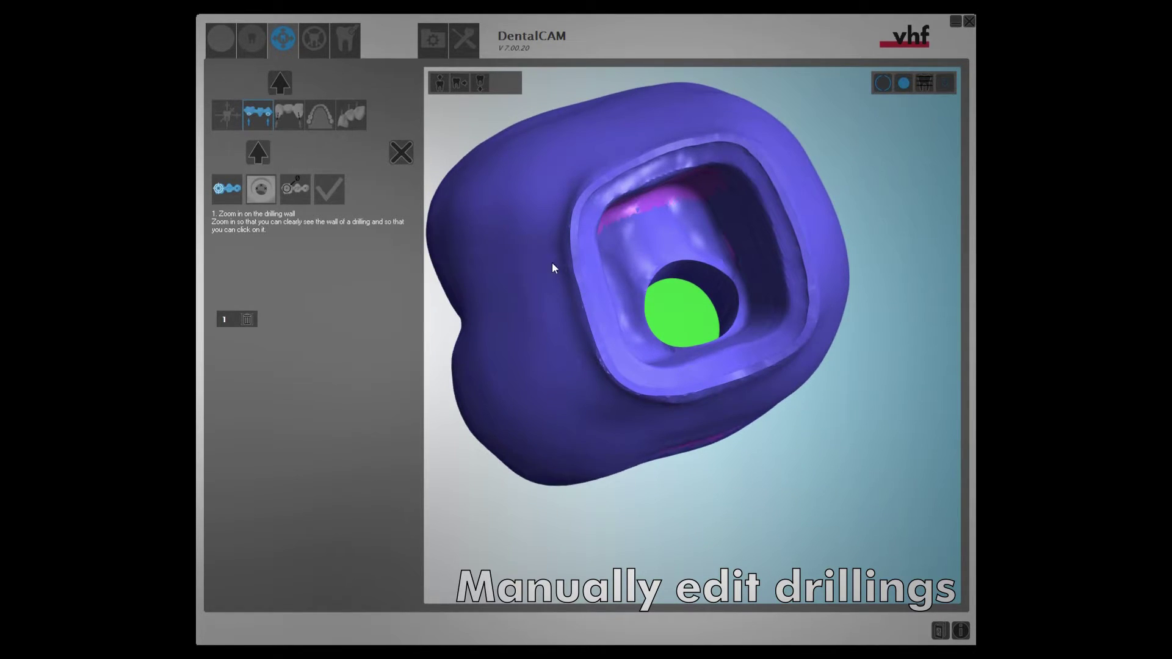
{"action": "left_click", "coordinate": [255, 194]}
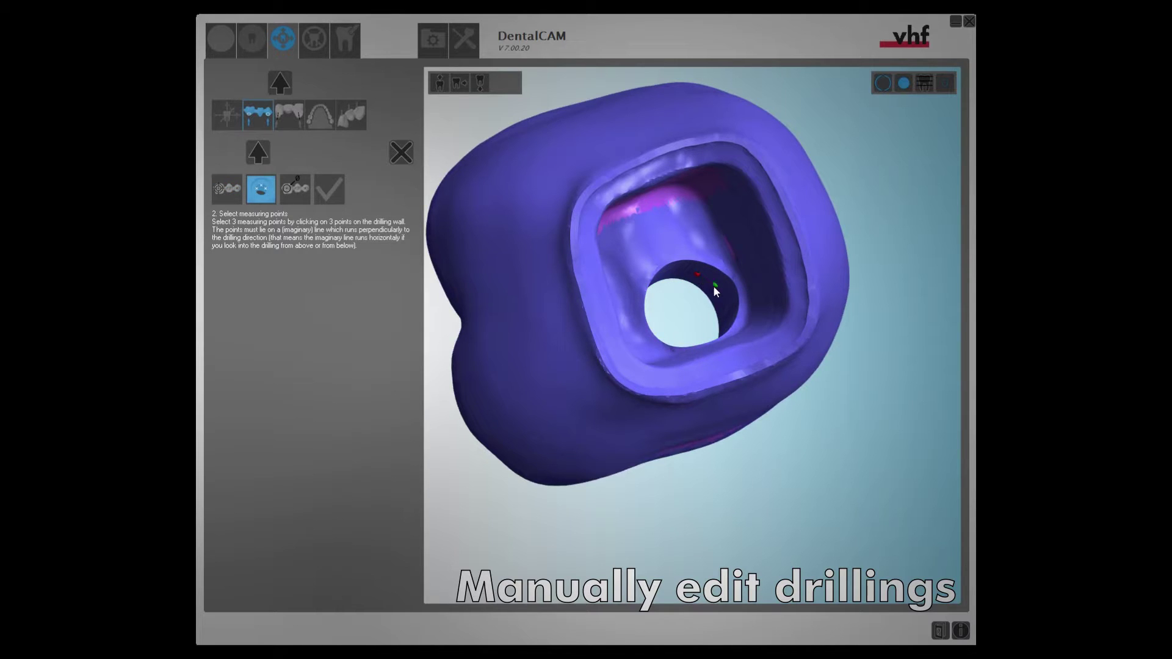
{"action": "left_click", "coordinate": [724, 305]}
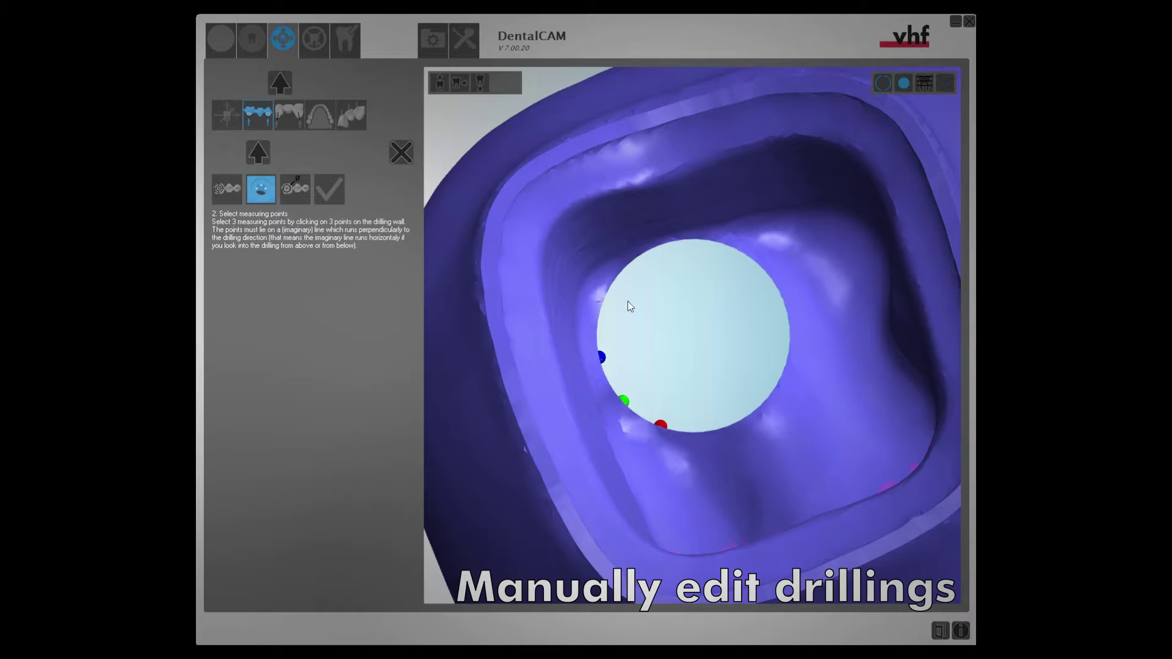
Step: Set the drilling diameter to 3,9, confirm it as drilling 2, and orbit to see the axis
{"action": "left_click", "coordinate": [300, 194]}
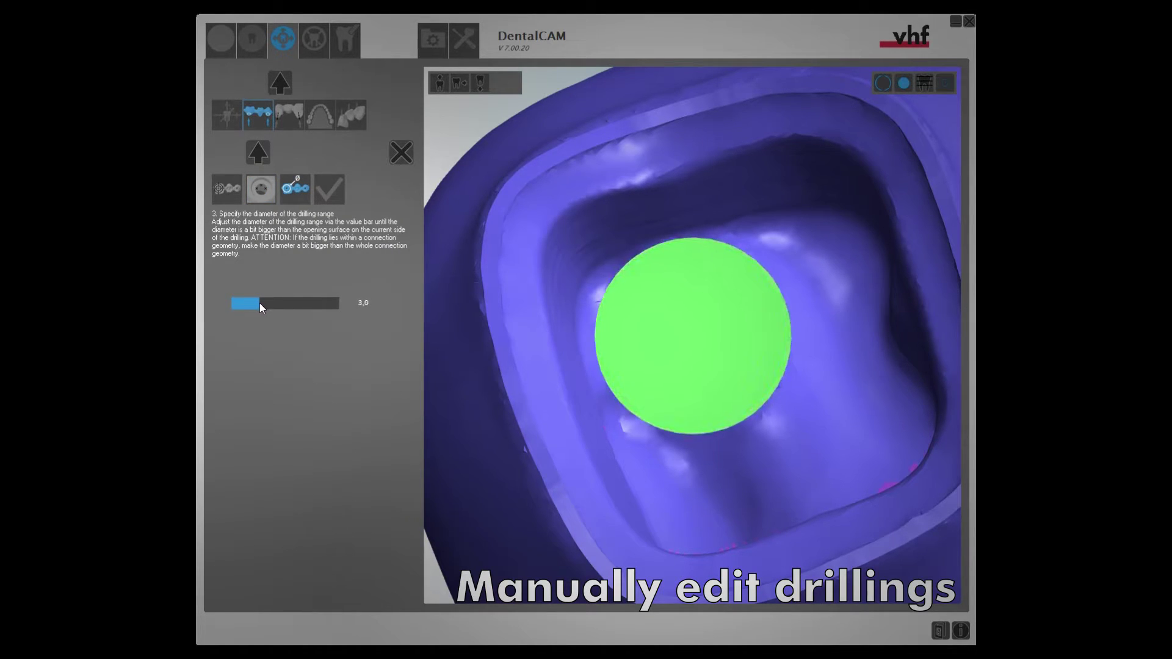
{"action": "left_click", "coordinate": [330, 192]}
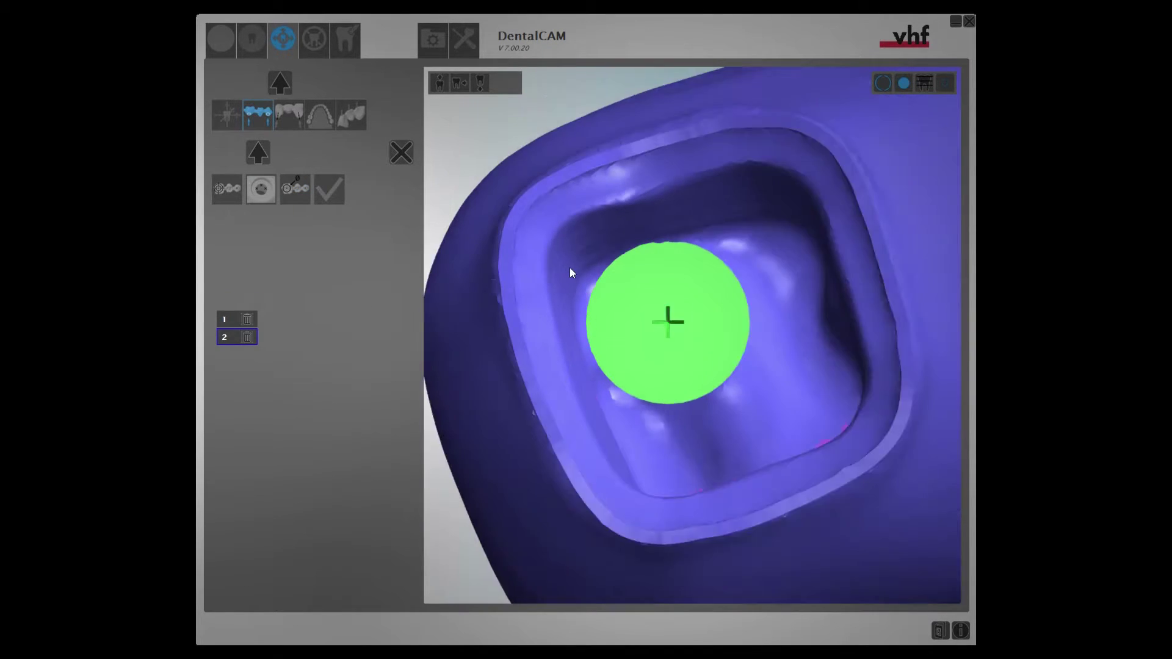
{"action": "scroll", "coordinate": [577, 272], "scroll_direction": "down", "scroll_amount": 3}
{"action": "mouse_move", "coordinate": [647, 358]}
{"action": "right_mouse_down"}
{"action": "mouse_move", "coordinate": [660, 340]}
{"action": "mouse_move", "coordinate": [628, 340]}
{"action": "mouse_move", "coordinate": [632, 350]}
{"action": "right_mouse_up"}
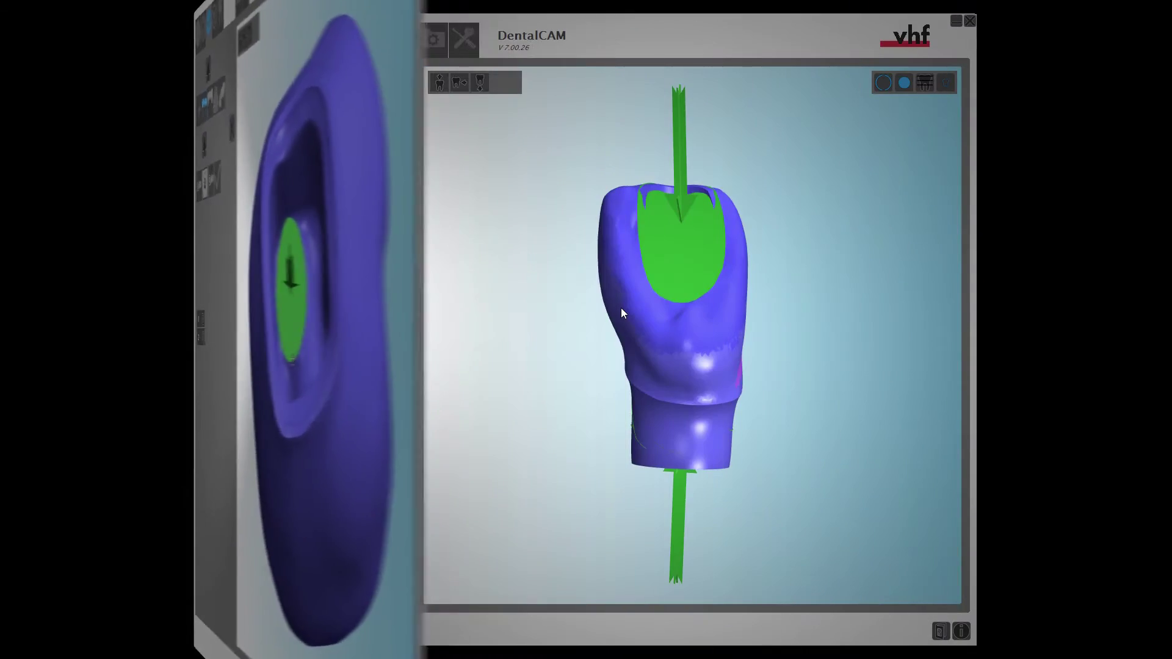
Step: Orbit the tooth to view its tilted drilling axis through the green opening
{"action": "right_click_drag", "start_coordinate": [623, 305], "coordinate": [904, 274]}
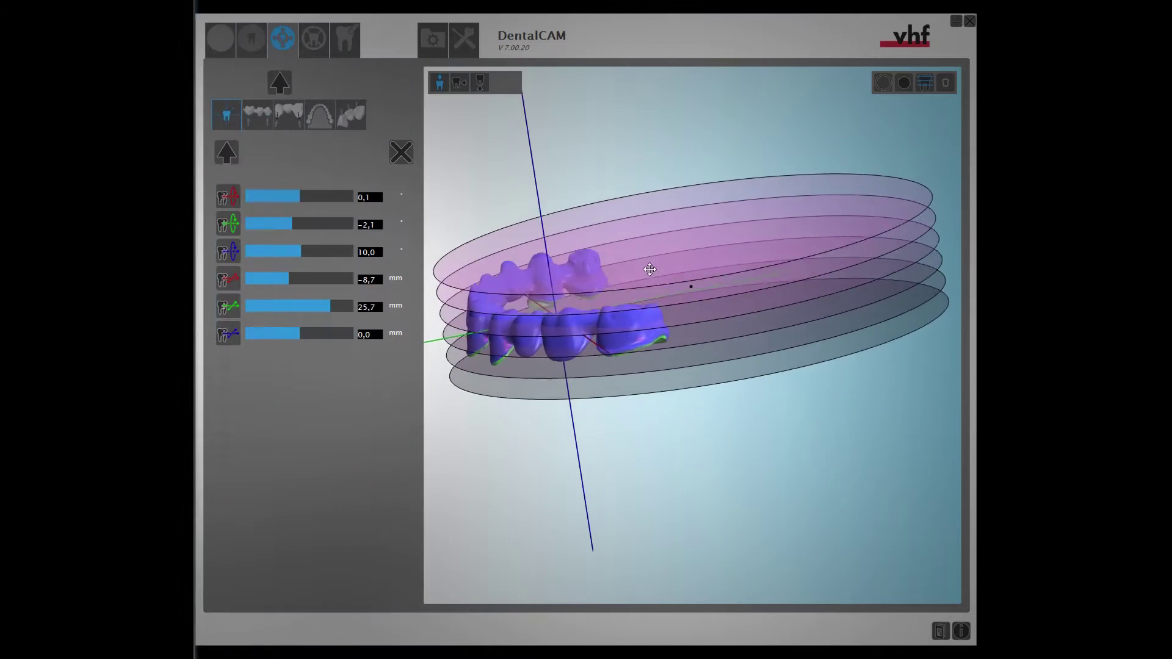
Step: Tilt the bridge within the layer discs using the first (8,9°) and second rotation sliders
{"action": "right_click_drag", "start_coordinate": [650, 269], "coordinate": [658, 261]}
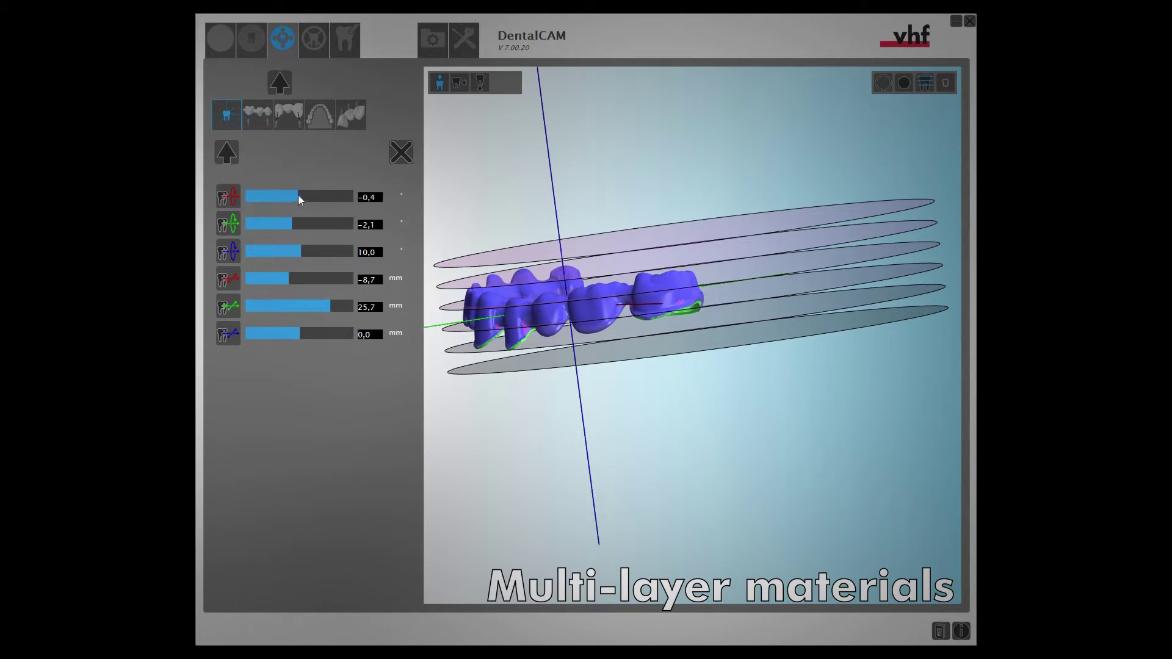
{"action": "left_click_drag", "start_coordinate": [299, 196], "coordinate": [330, 196]}
{"action": "right_click_drag", "start_coordinate": [494, 281], "coordinate": [665, 279]}
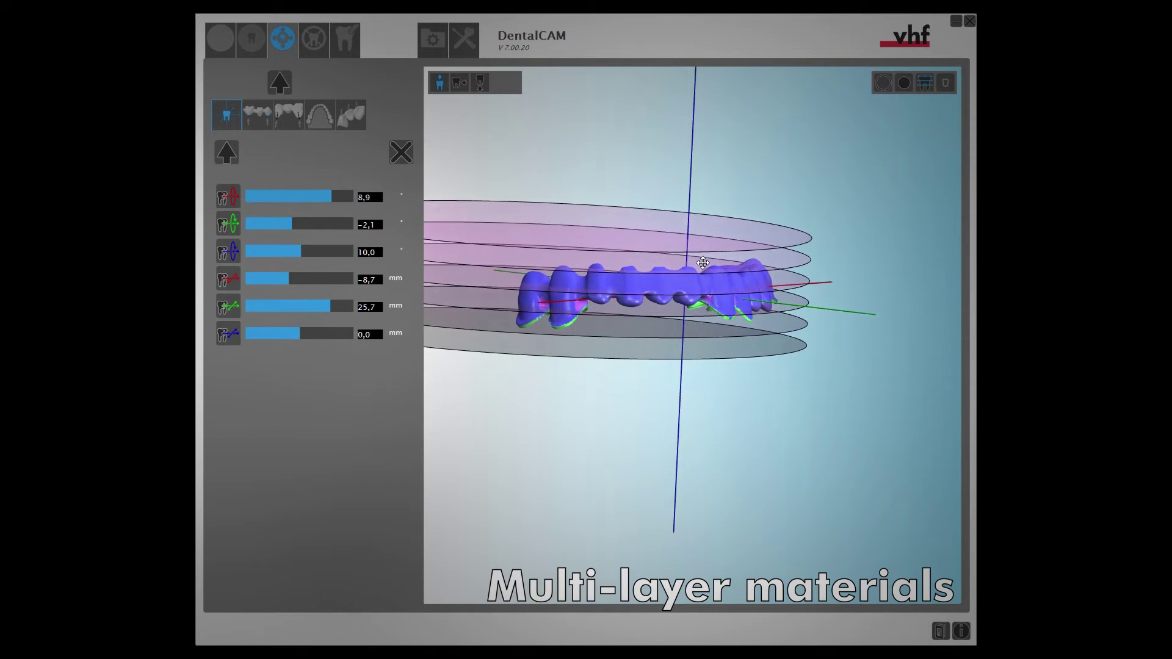
{"action": "left_click_drag", "start_coordinate": [295, 228], "coordinate": [306, 251]}
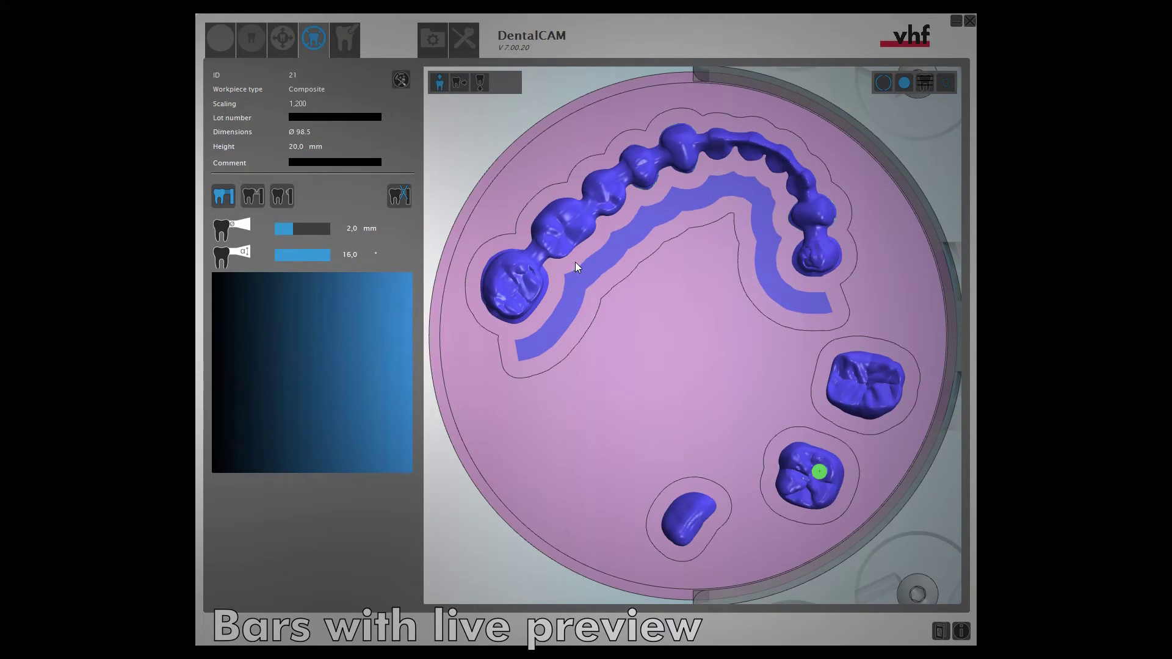
Step: Place a connecting bar between the long bridge and the curved support band
{"action": "mouse_move", "coordinate": [575, 261]}
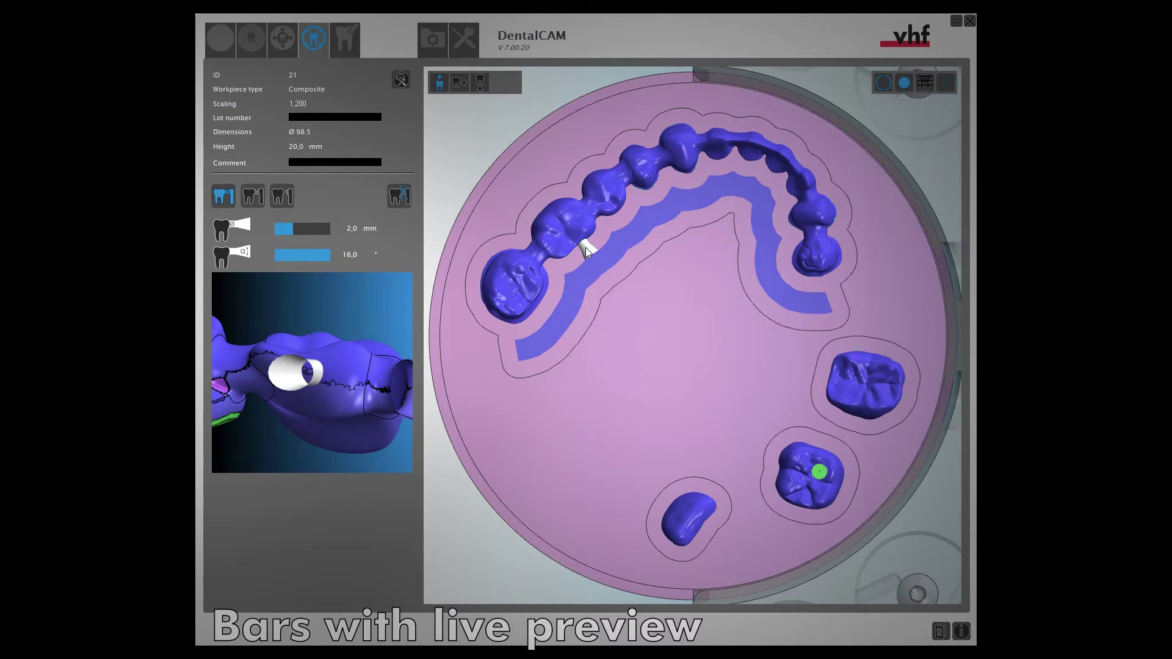
{"action": "left_click", "coordinate": [611, 228]}
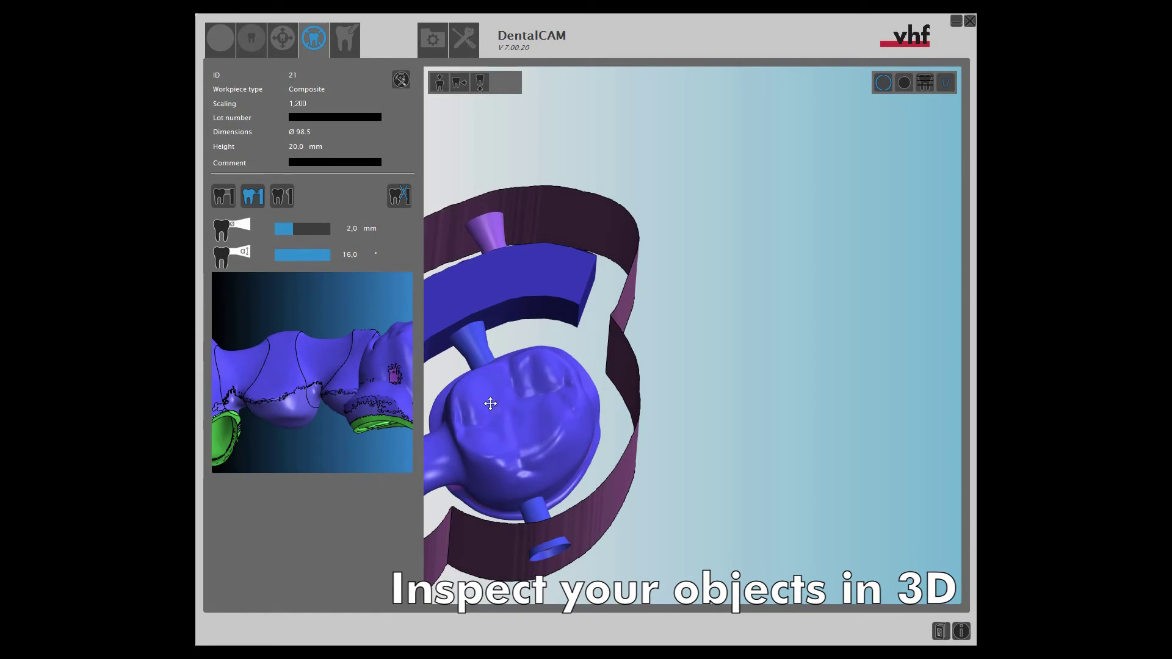
Step: Orbit and zoom in to inspect the bars, connectors and walls up close
{"action": "left_click_drag", "start_coordinate": [489, 403], "coordinate": [933, 199]}
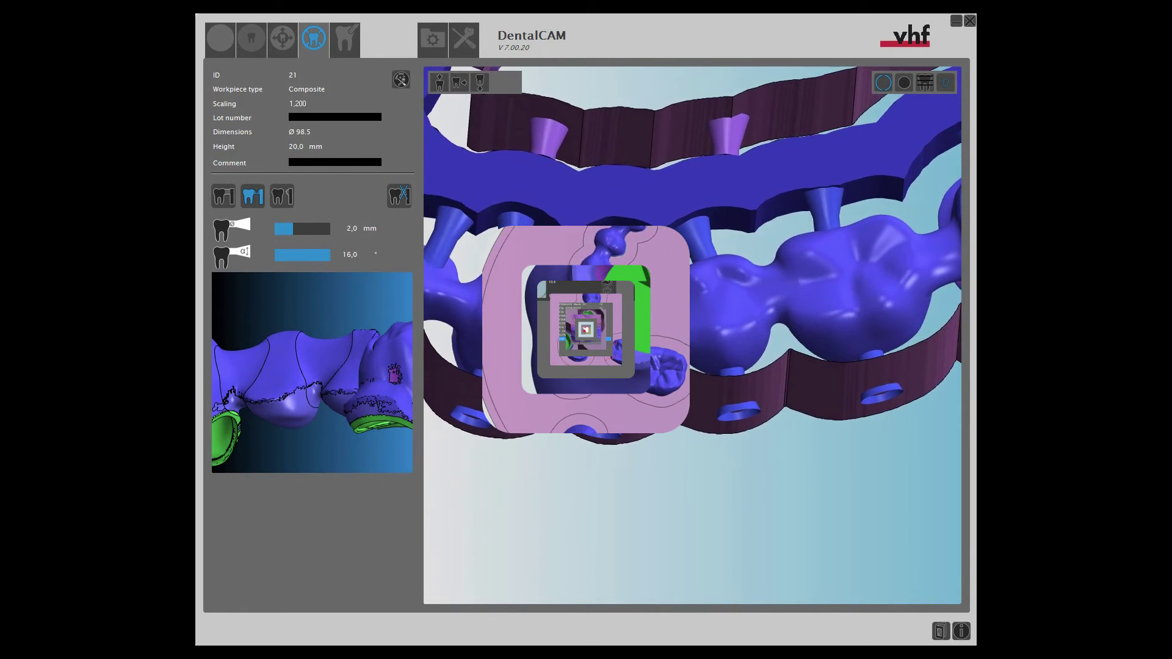